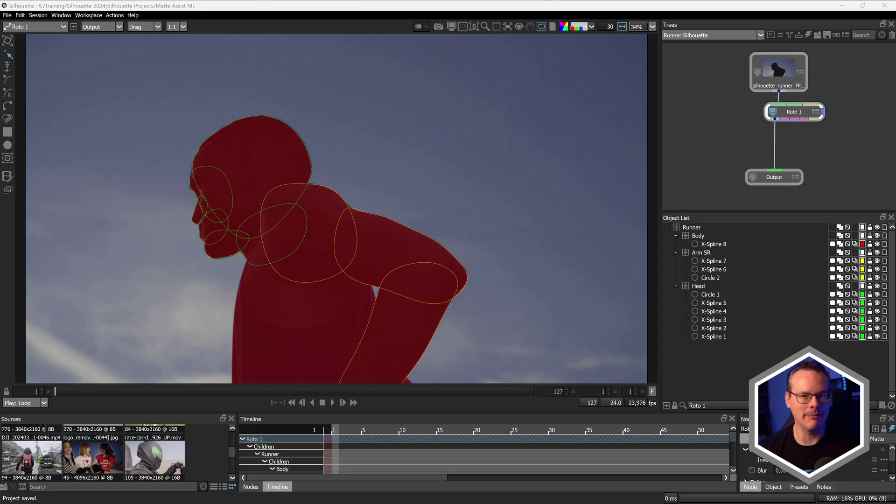
Check the roto shapes against other frames of the runner shot, and add a Matte Assist ML node after Roto 1.
drag(55, 391, 182, 377)
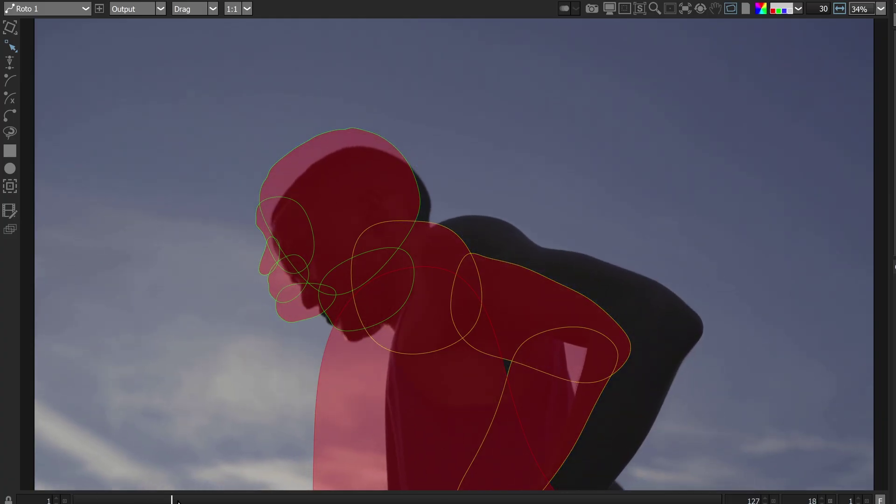
drag(248, 492, 40, 500)
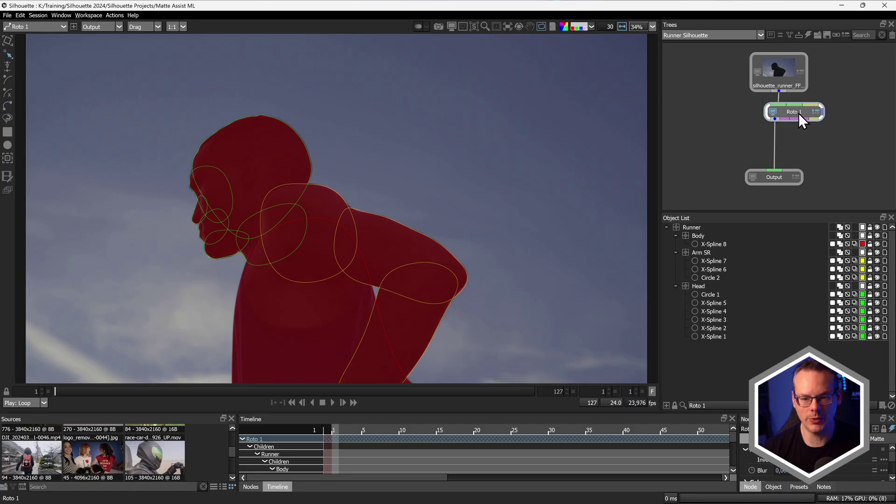
key(Tab)
text(matte)
key(Down)
key(Down)
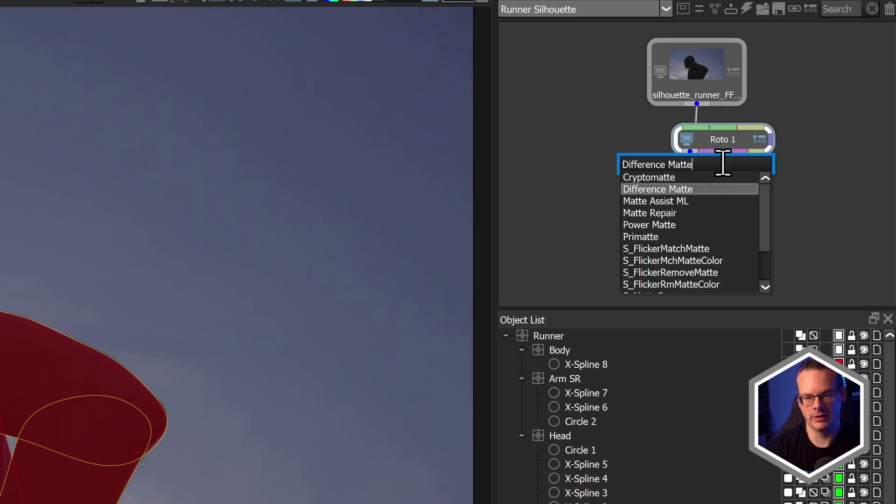
key(Down)
key(Return)
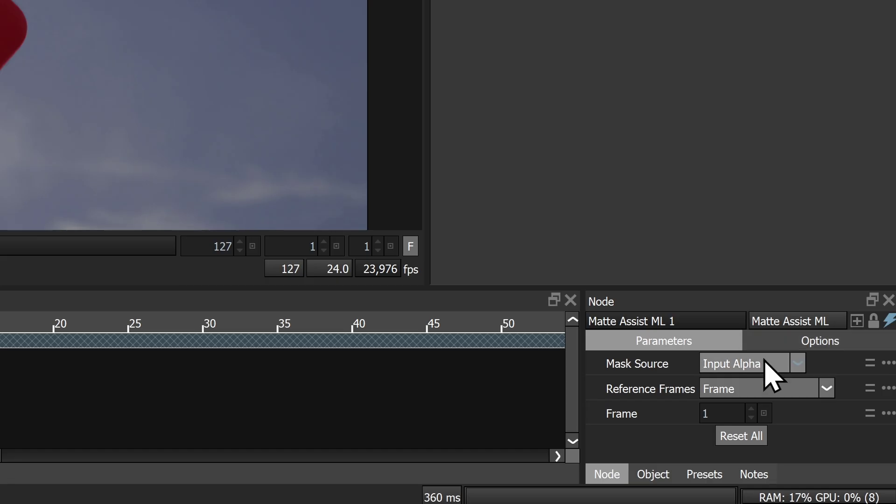
Set the Matte Assist ML mask source to Roto (data port) and play back the runner matte.
click(773, 364)
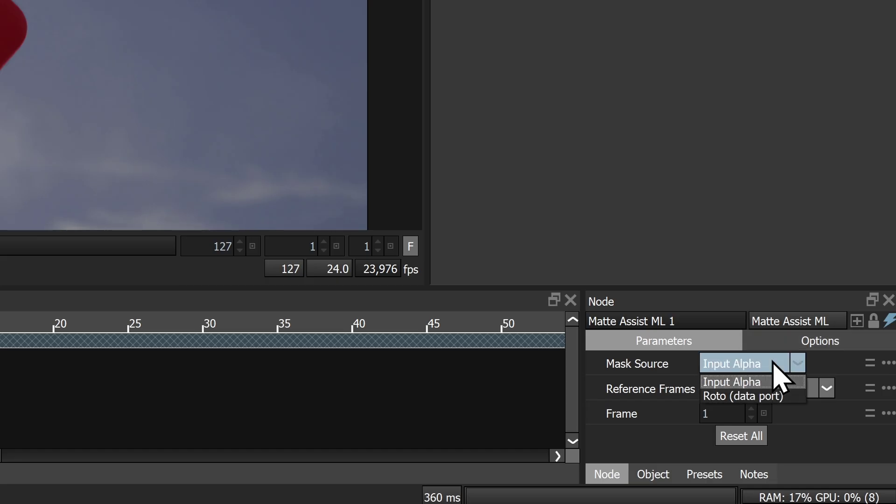
click(771, 395)
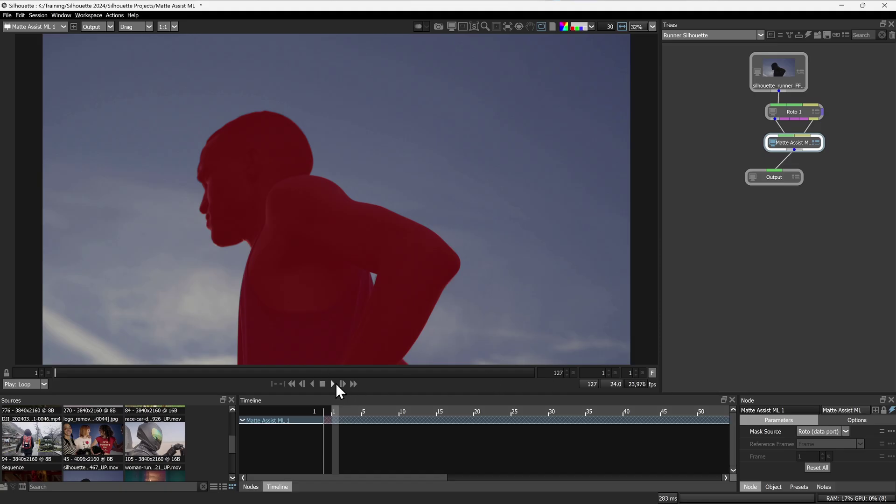
click(333, 383)
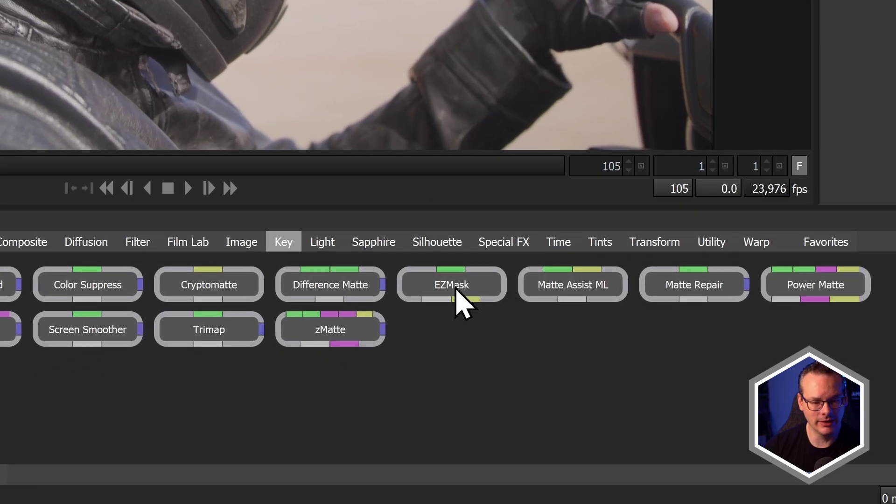
Insert an EZMask node between the race car source and Output, and paint foreground strokes over the seat, helmet, jacket and arm.
drag(448, 291, 763, 184)
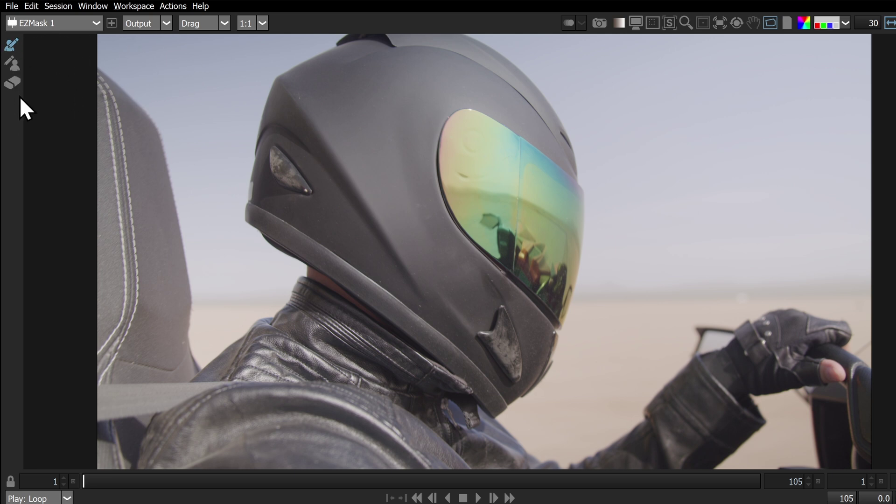
mouse_move(312, 201)
mouse_down()
mouse_move(346, 102)
mouse_move(475, 145)
mouse_move(472, 352)
mouse_move(266, 441)
mouse_move(146, 398)
mouse_move(121, 148)
mouse_up()
mouse_move(372, 440)
mouse_down()
mouse_move(473, 477)
mouse_move(547, 496)
mouse_move(700, 424)
mouse_up()
key(ctrl+z)
drag(423, 459, 392, 455)
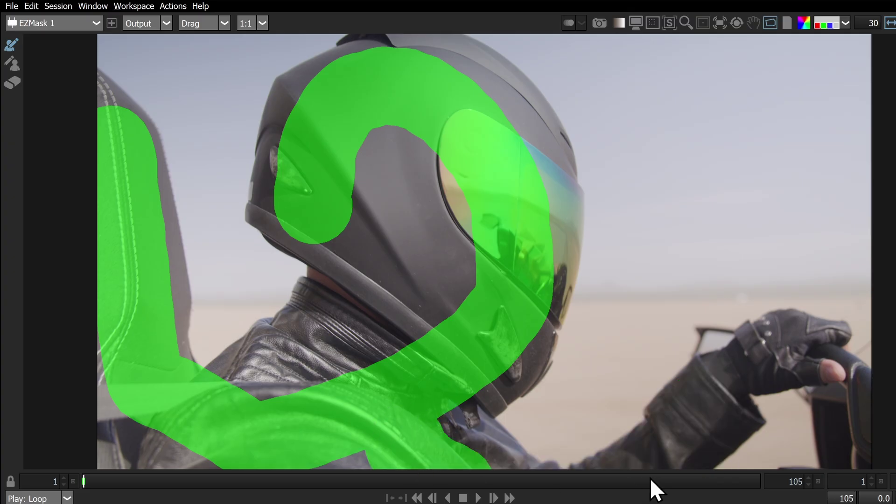
mouse_move(715, 410)
mouse_down()
mouse_move(646, 478)
mouse_move(722, 365)
mouse_move(781, 344)
mouse_move(818, 371)
mouse_move(847, 416)
mouse_move(856, 477)
mouse_up()
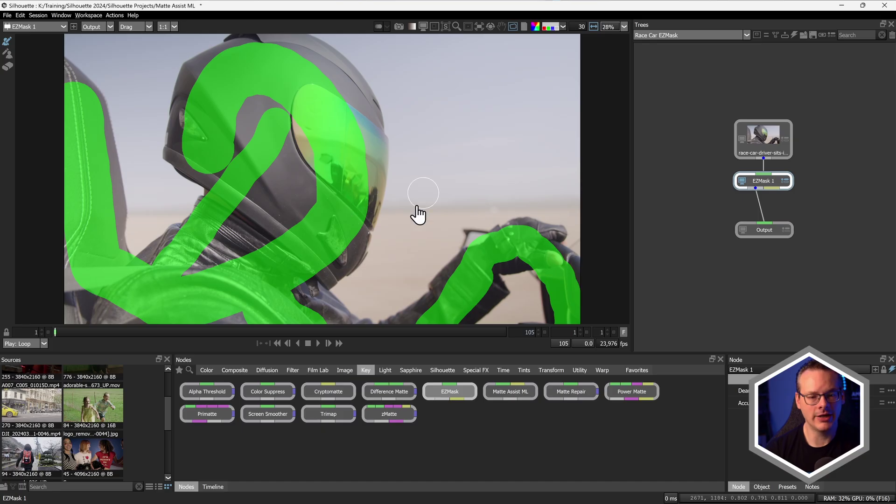
Paint background strokes over the sky on both sides of the helmet, and fill alpha gaps on the jacket and glove with foreground strokes.
mouse_move(370, 302)
mouse_down()
mouse_move(428, 198)
mouse_move(436, 88)
mouse_move(453, 55)
mouse_move(537, 190)
mouse_move(580, 189)
mouse_up()
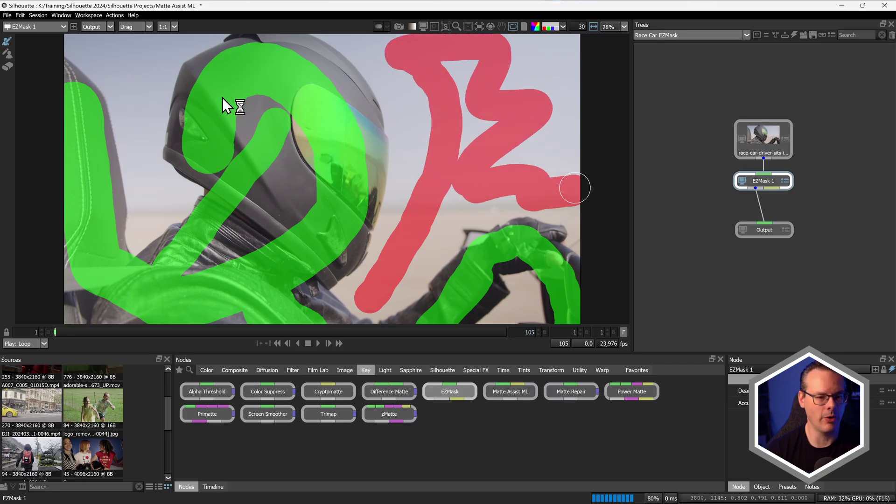
mouse_move(154, 209)
mouse_down()
mouse_move(136, 114)
mouse_move(98, 14)
mouse_up()
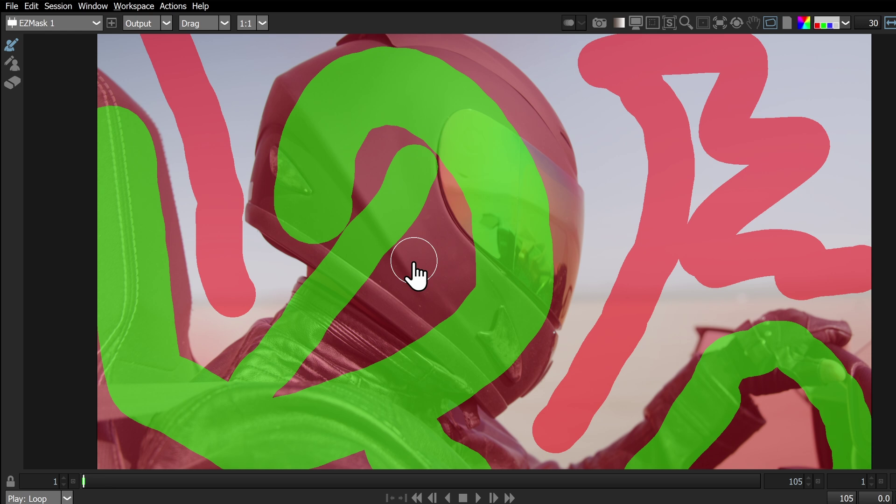
key(a)
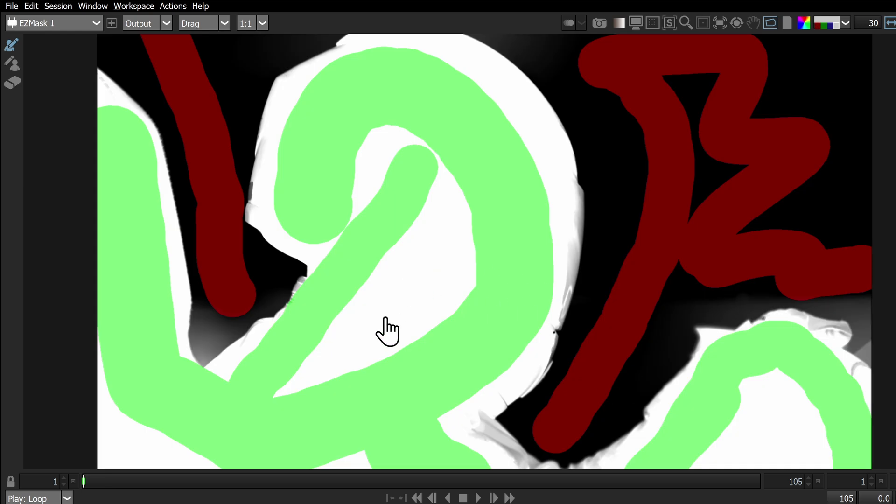
drag(464, 435, 504, 464)
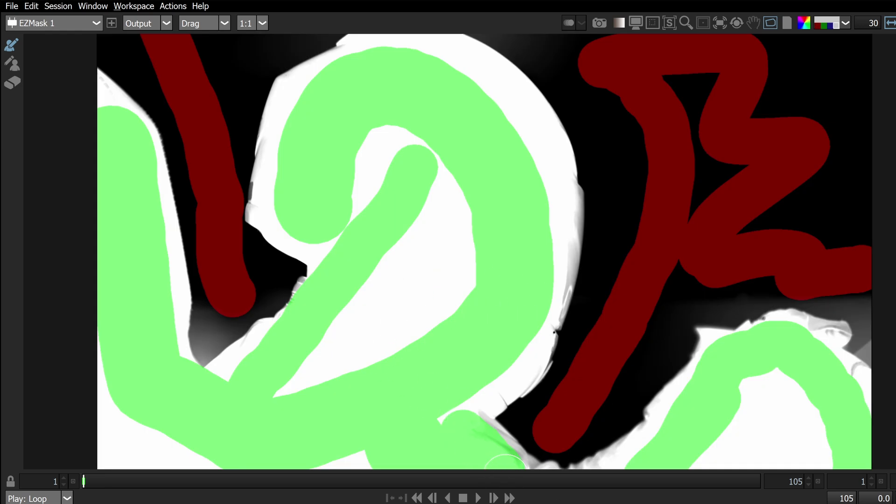
click(805, 345)
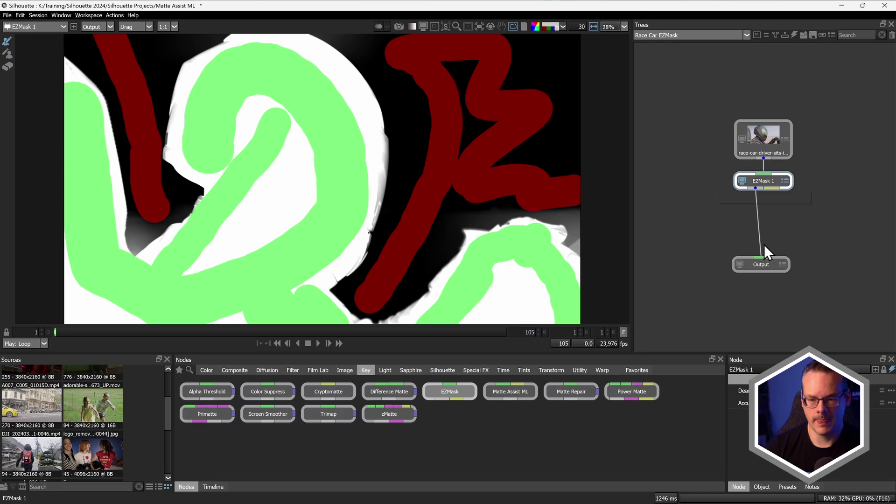
Add a Matte Assist ML node between EZMask 1 and Output.
key(Tab)
text(matte)
key(Down)
key(Down)
key(Down)
key(Return)
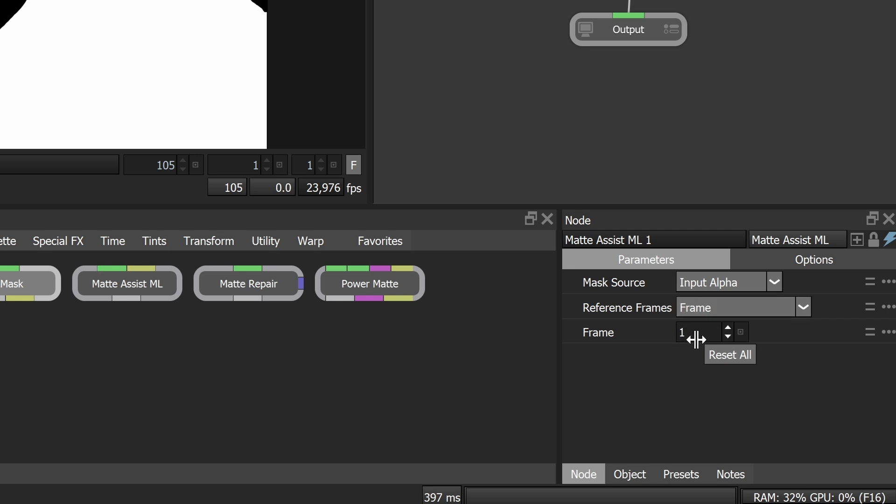
Set the Matte Assist ML reference frames to Keyframes (data port) and play back the driver's matte.
click(779, 308)
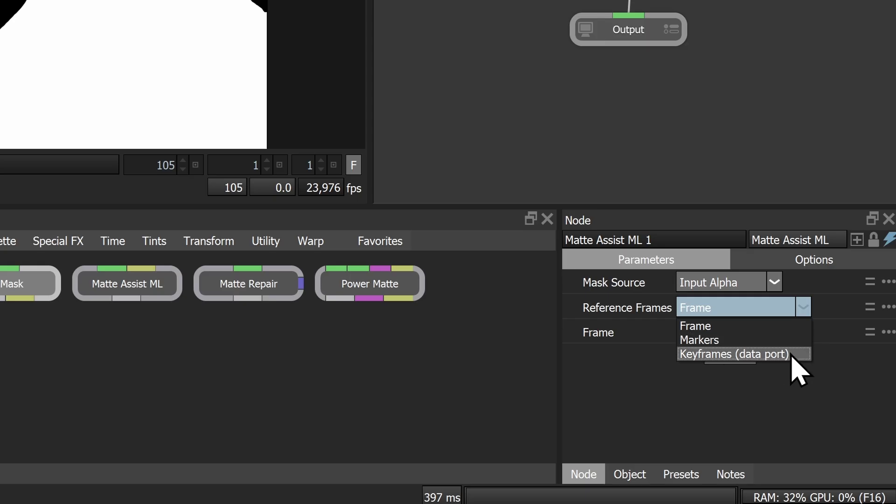
click(765, 354)
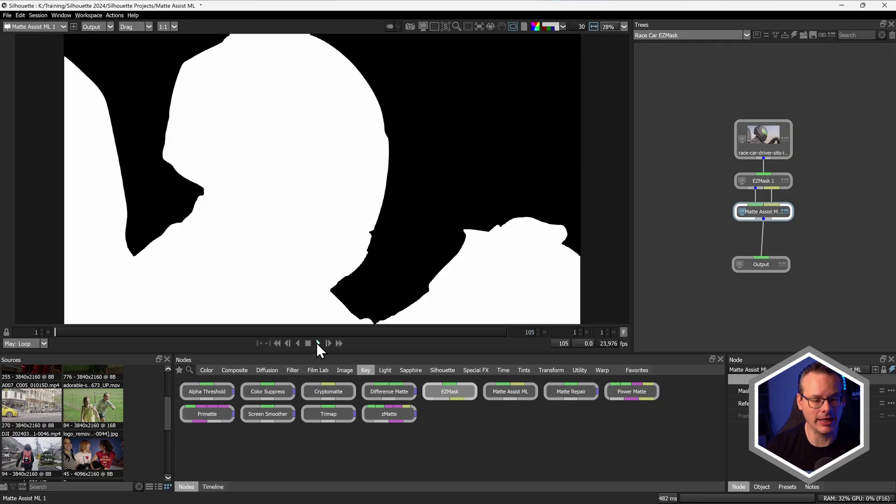
click(317, 343)
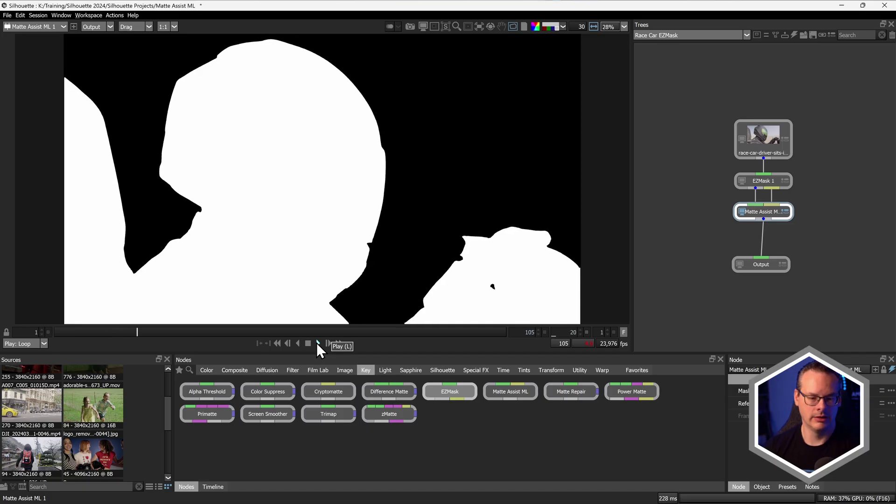
In EZMask 1, paint a background stroke over the gap beneath the forearm, and play the updated Matte Assist ML matte as an overlay.
key(a)
key(shift+a)
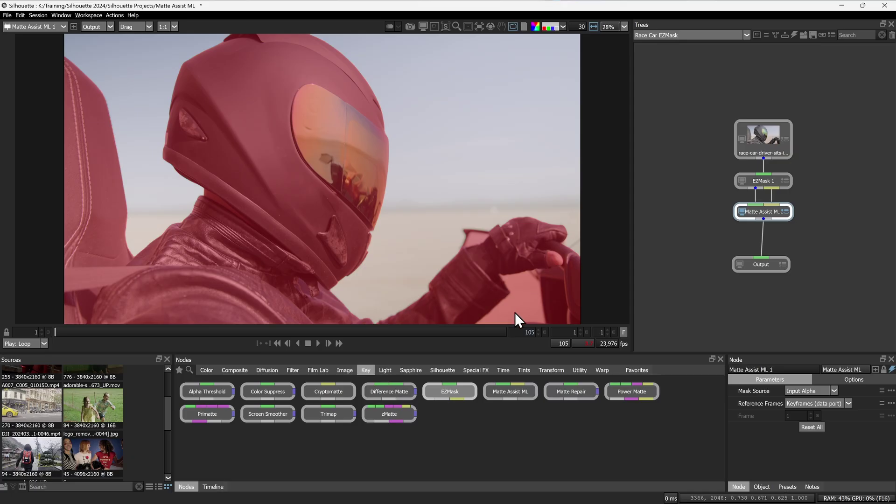
click(779, 181)
click(741, 180)
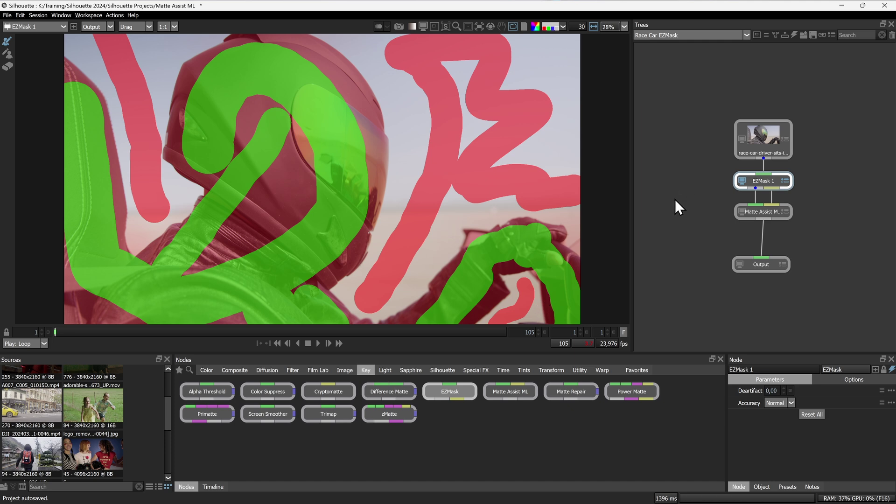
click(762, 212)
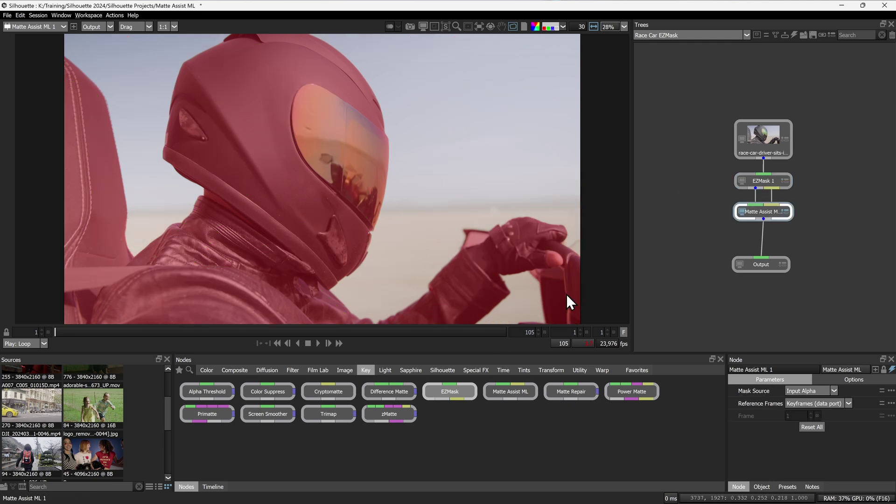
click(318, 346)
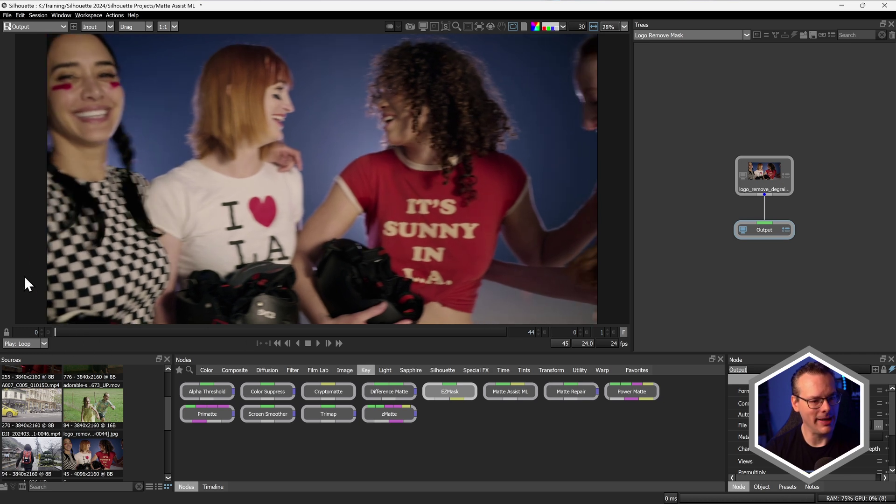
Limit the region of interest to 1980x2160 around the woman in the checkered shirt, checking her movement across frames and ending on frame 20.
drag(71, 329, 192, 331)
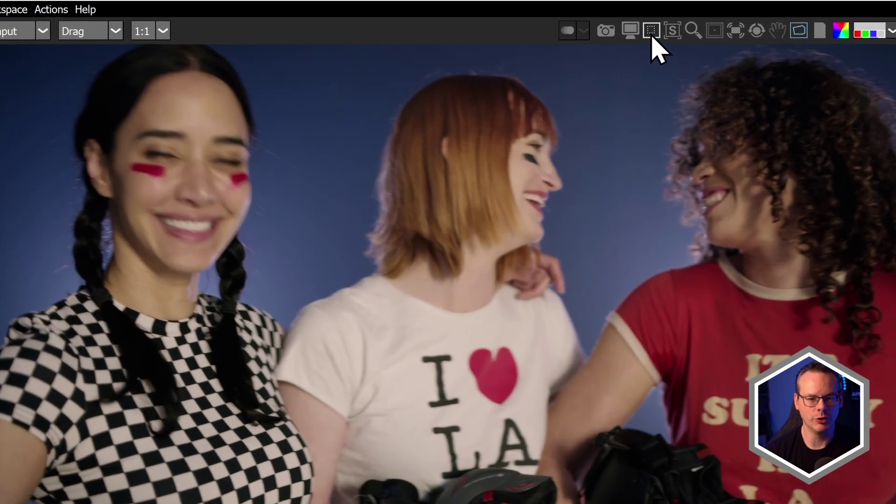
click(652, 34)
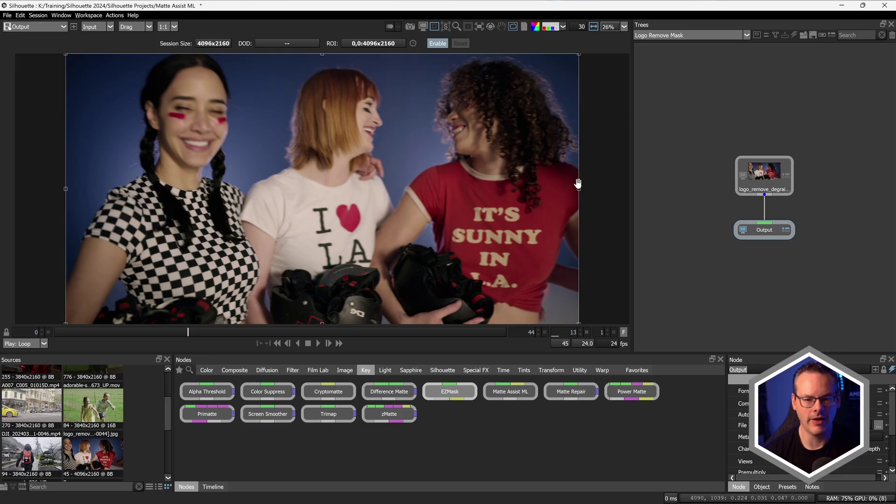
drag(581, 199, 287, 230)
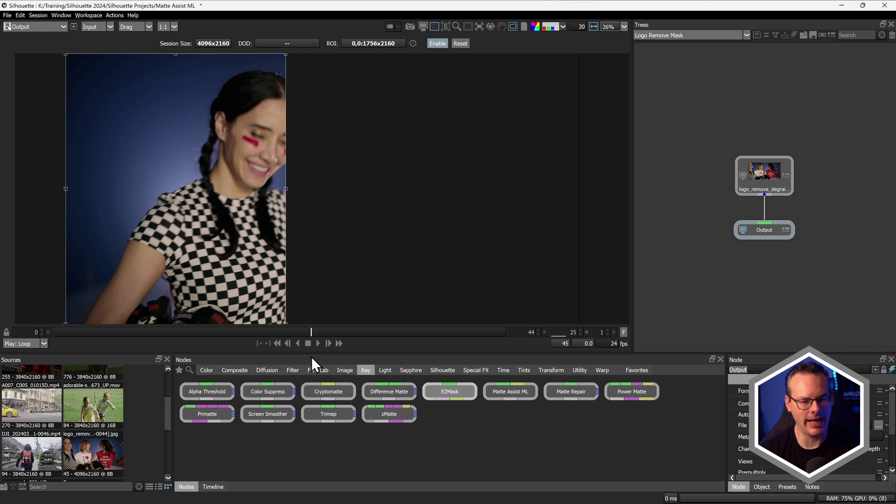
drag(341, 332, 364, 332)
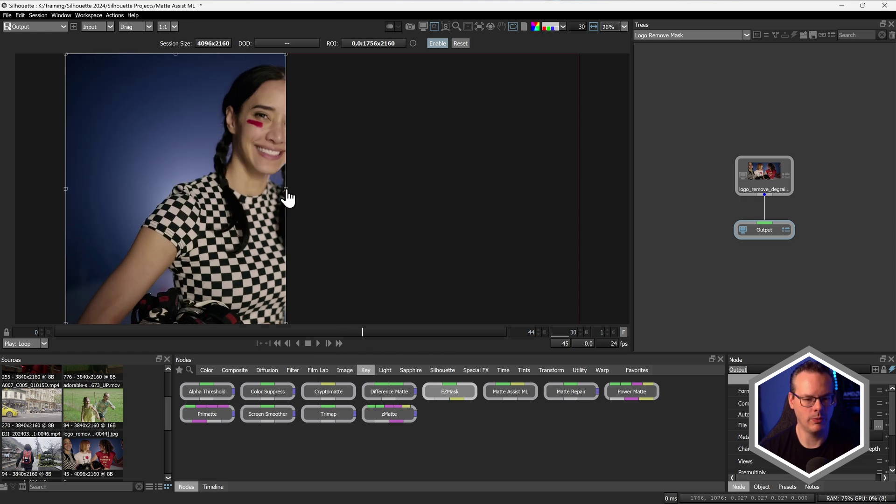
drag(286, 190, 316, 192)
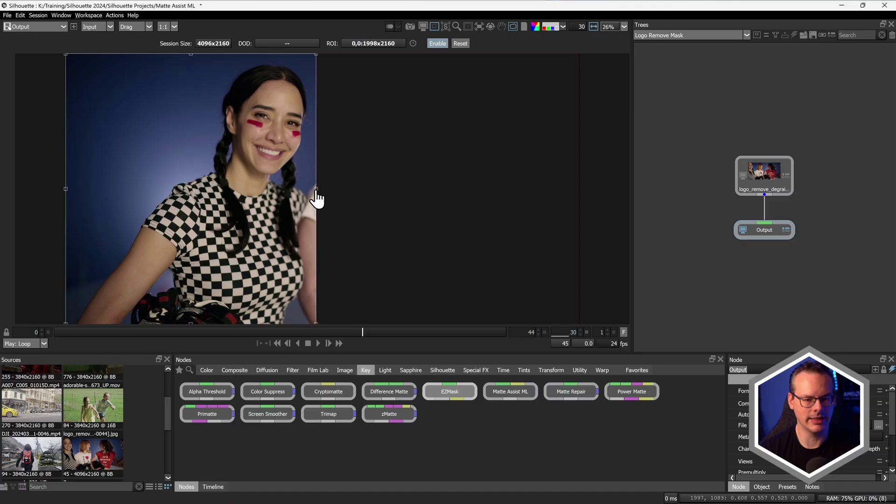
drag(374, 331, 2, 371)
drag(142, 337, 263, 334)
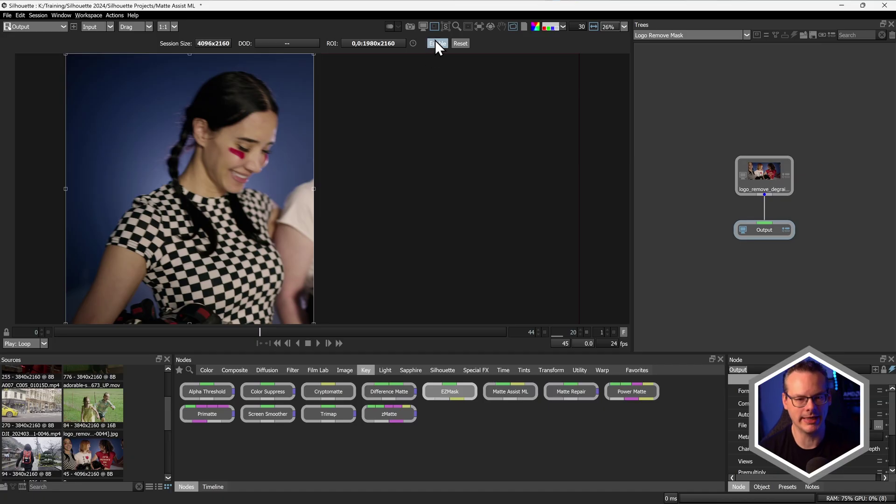
click(437, 26)
Insert an EZMask node between the logo removal source and Output, and show its input in the viewer.
drag(763, 164, 763, 93)
key(Down)
key(Return)
click(110, 26)
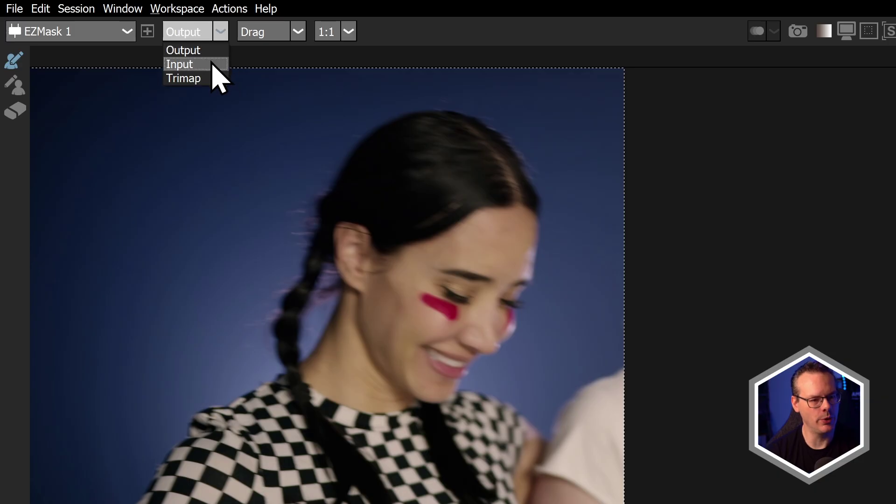
click(214, 65)
Paint foreground strokes over the woman in the checkered shirt and background strokes around her, and show the EZMask output.
mouse_move(415, 198)
mouse_down()
mouse_move(383, 501)
mouse_move(253, 503)
mouse_up()
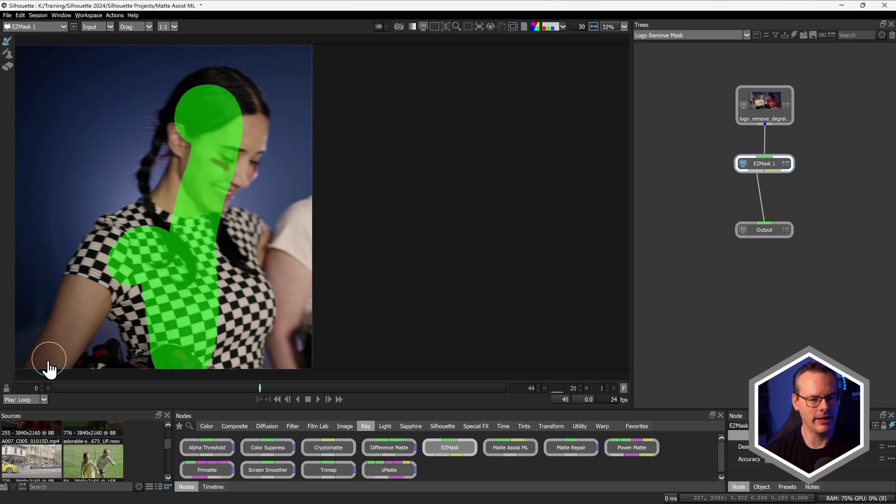
mouse_move(48, 366)
mouse_down()
mouse_move(220, 244)
mouse_move(226, 390)
mouse_move(161, 217)
mouse_up()
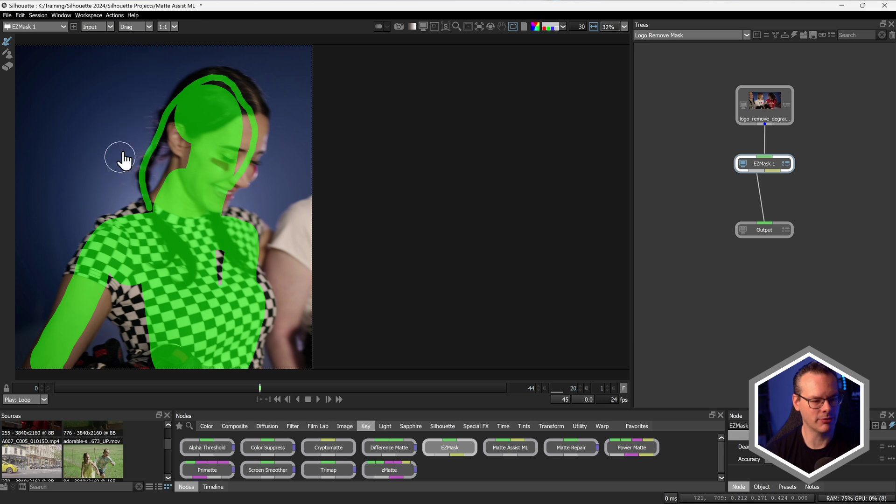
drag(147, 58, 14, 322)
mouse_move(277, 205)
mouse_down()
mouse_move(309, 217)
mouse_move(290, 286)
mouse_move(301, 367)
mouse_up()
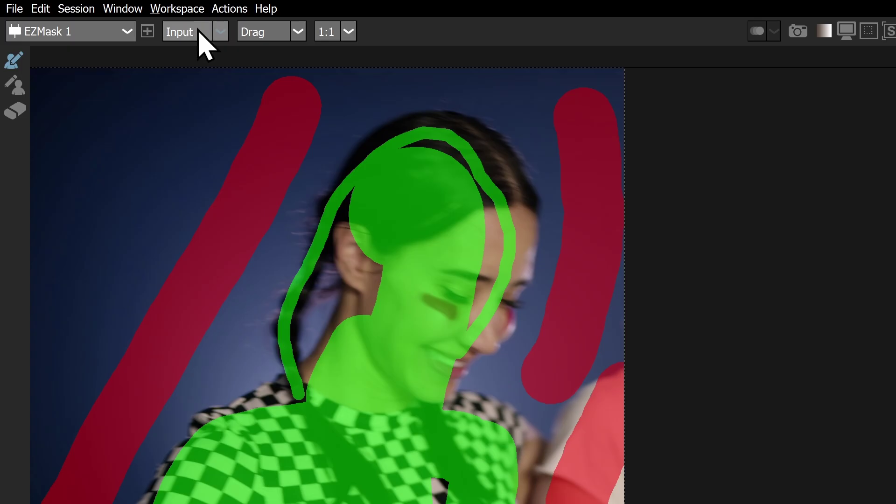
click(98, 27)
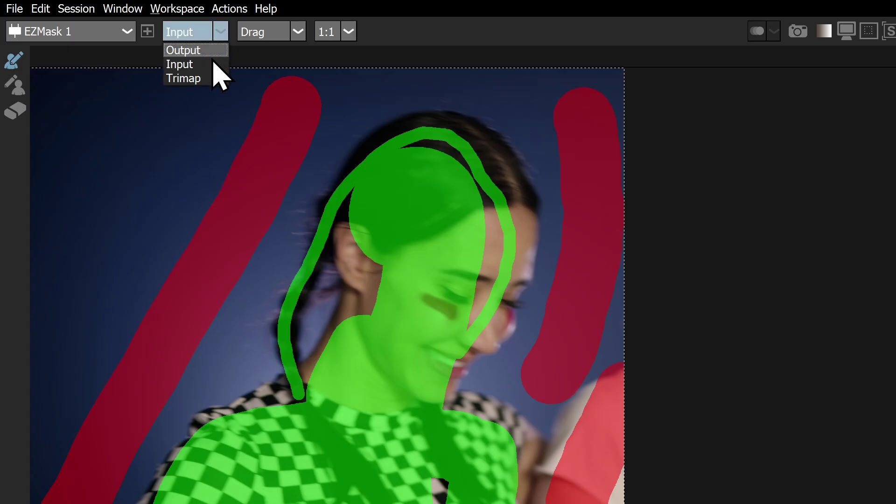
click(106, 38)
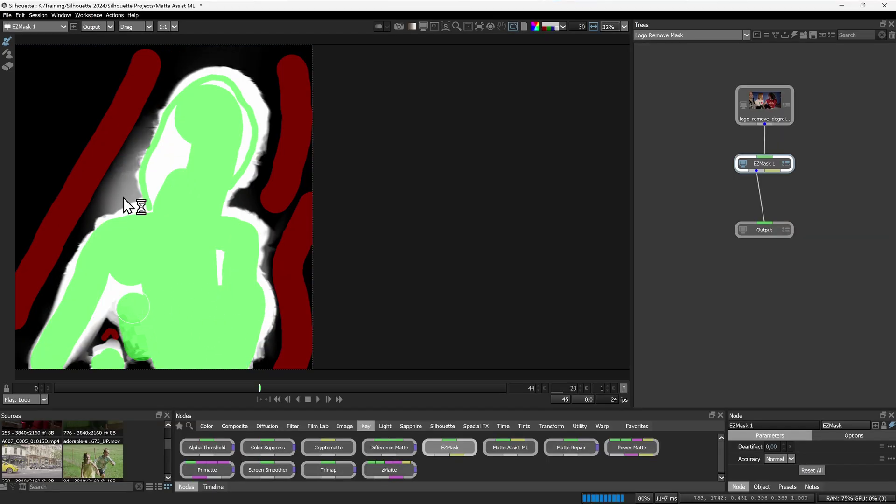
In EZMask 1, add background strokes beside the hair and above the shoulder and foreground strokes over the lower torso, comparing the alpha with the image.
drag(166, 247, 139, 233)
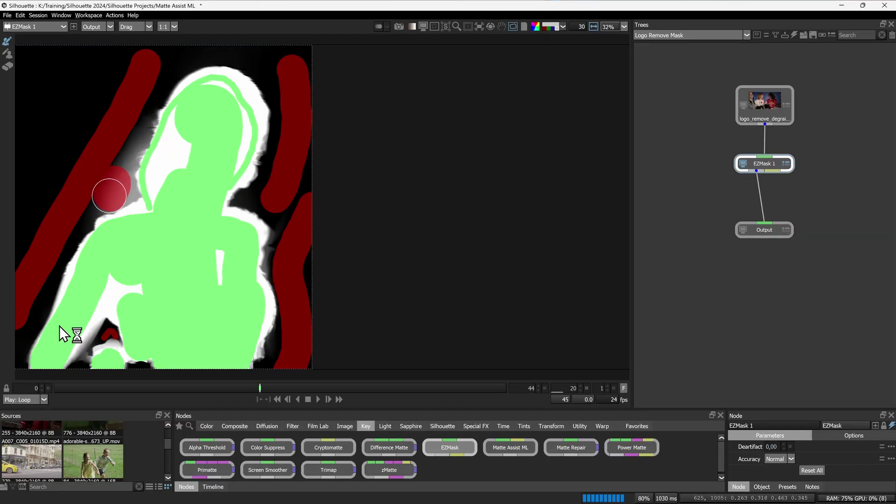
key(a)
key(a)
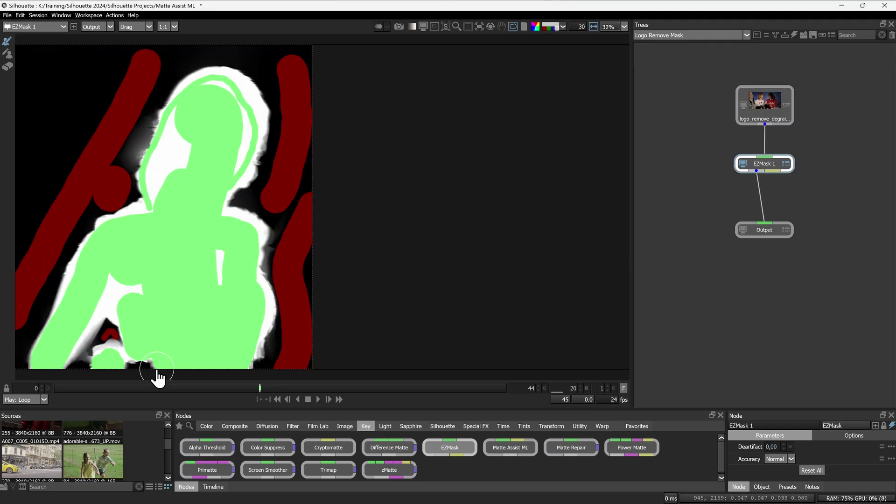
key(a)
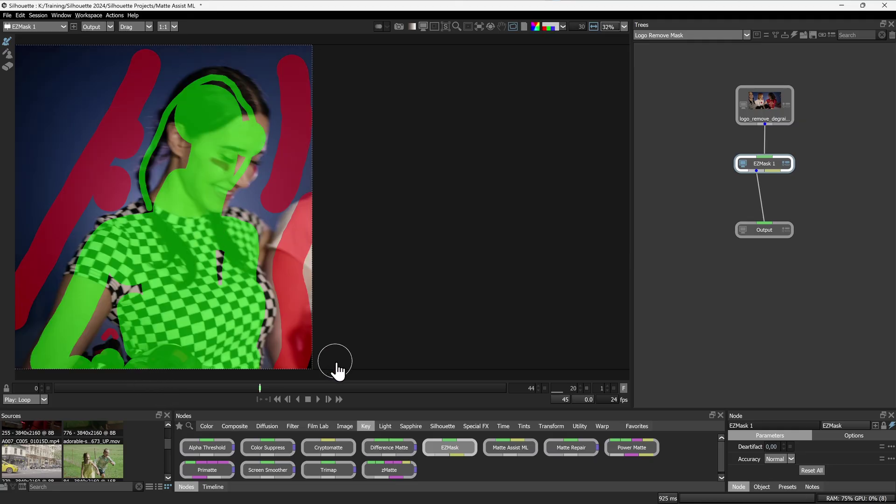
key(a)
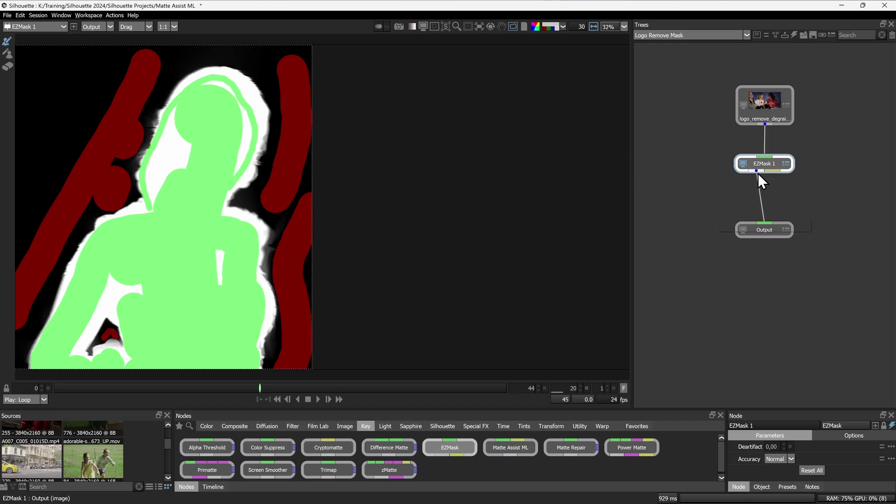
Insert a Matte Assist ML node between EZMask 1 and Output, and play its matte as an overlay.
key(Tab)
text(matte)
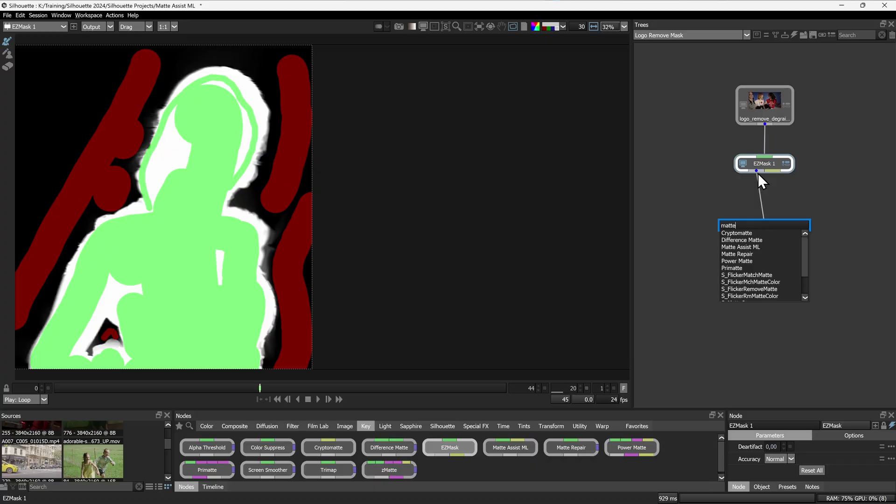
key(Down)
key(Down)
key(Down)
key(Return)
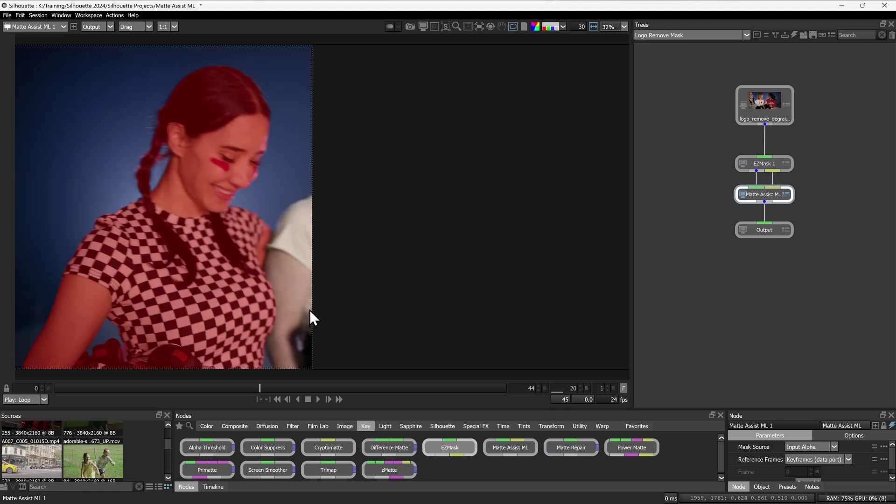
click(310, 397)
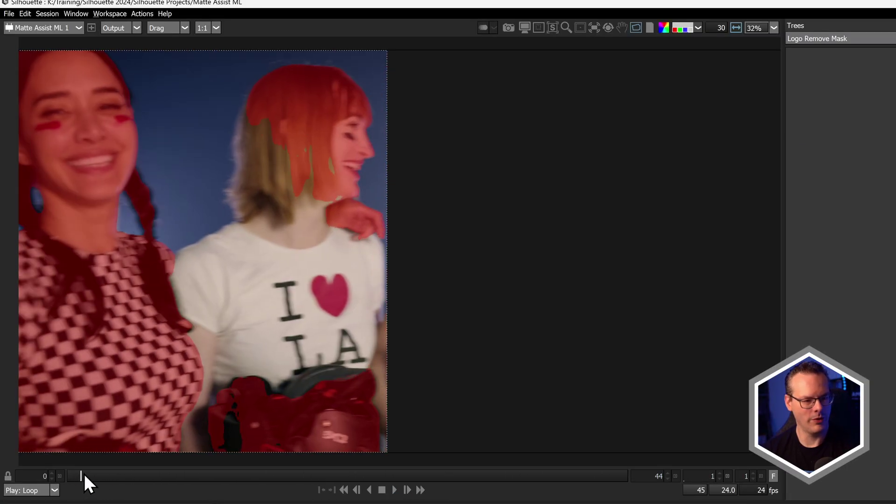
On frame 0 of EZMask 1, paint foreground over the checkered-shirt woman and background over the white-shirt woman, and play the updated Matte Assist ML matte.
drag(143, 474, 68, 480)
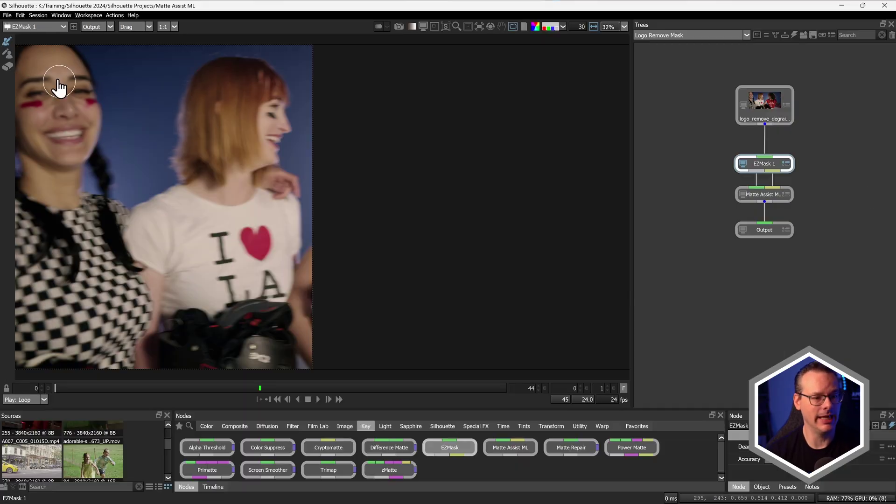
mouse_move(75, 101)
mouse_down()
mouse_move(104, 454)
mouse_move(90, 181)
mouse_up()
mouse_move(179, 308)
mouse_down()
mouse_move(166, 221)
mouse_move(190, 105)
mouse_move(264, 94)
mouse_move(228, 327)
mouse_move(217, 140)
mouse_move(87, 141)
mouse_up()
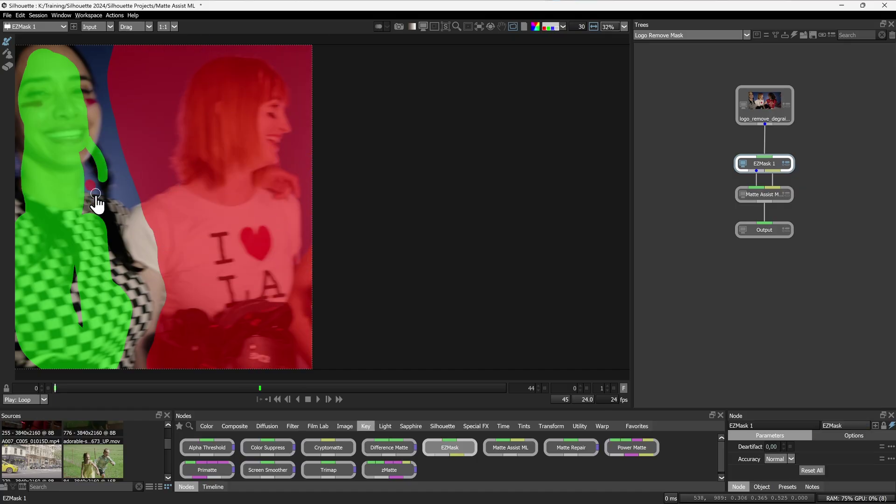
key(o)
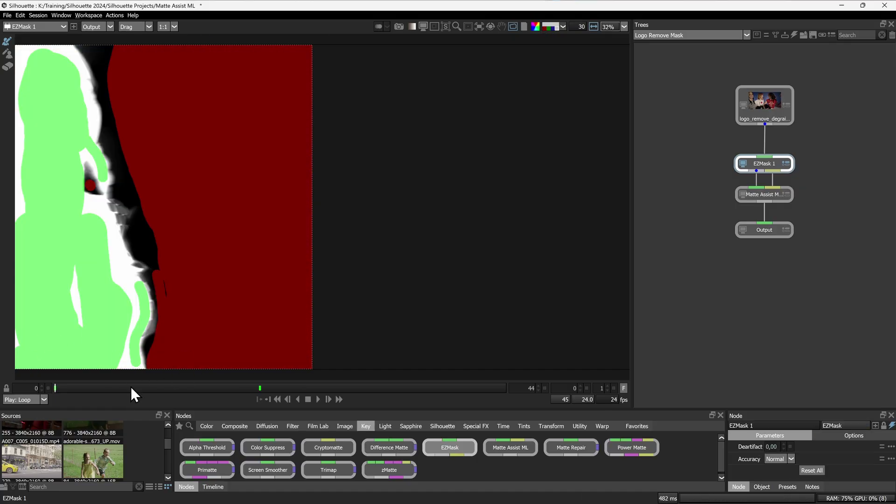
click(774, 191)
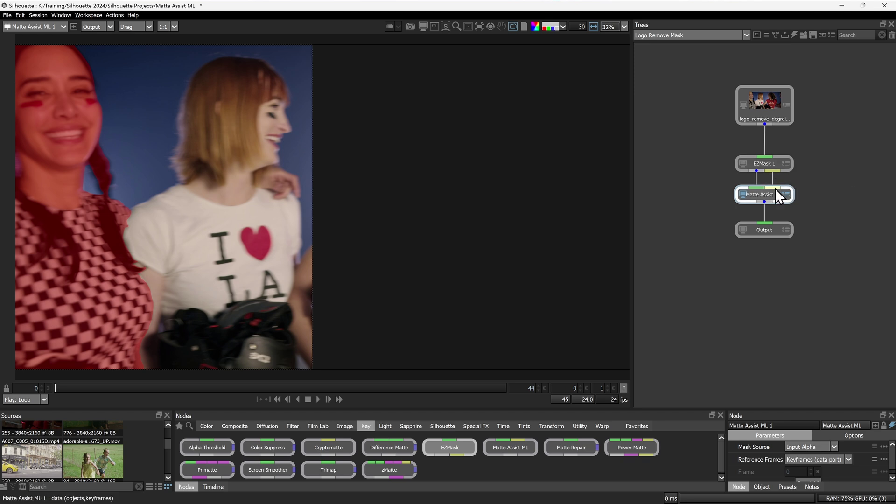
click(318, 400)
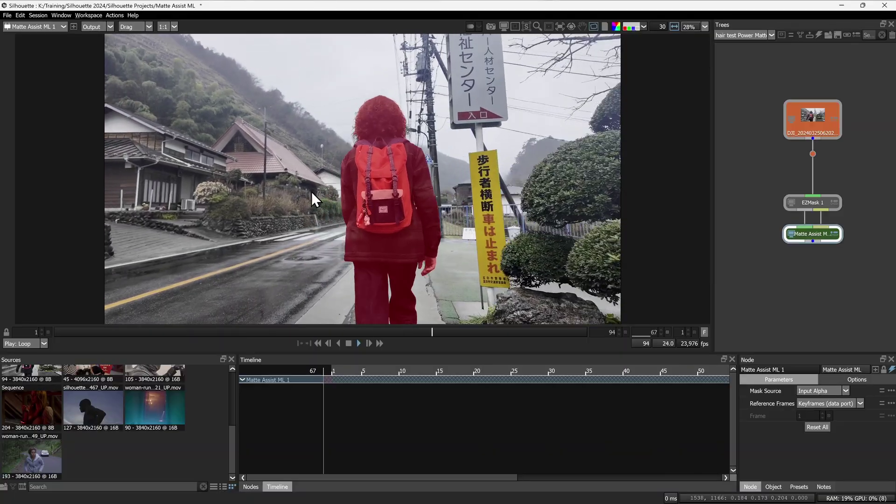
In the hair test project, check the Matte Assist ML matte's hair edge as alpha and overlay, and add a Power Matte node.
key(a)
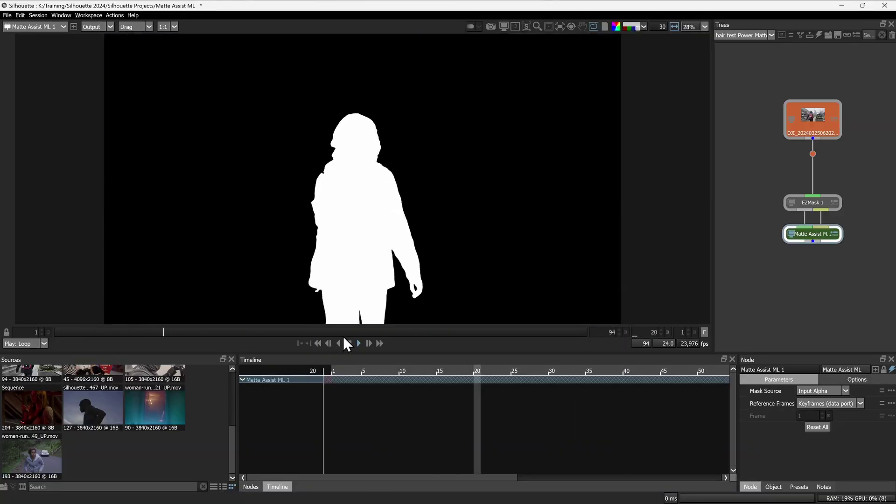
scroll(326, 195, up, 4)
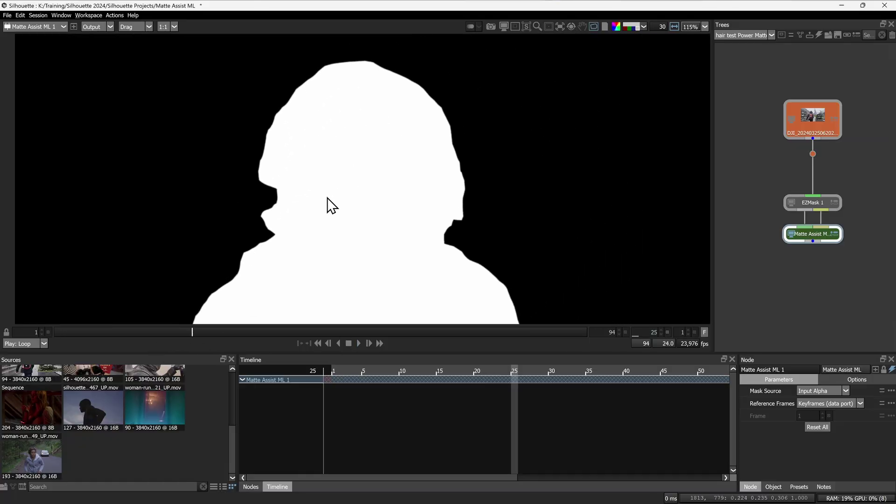
key(a)
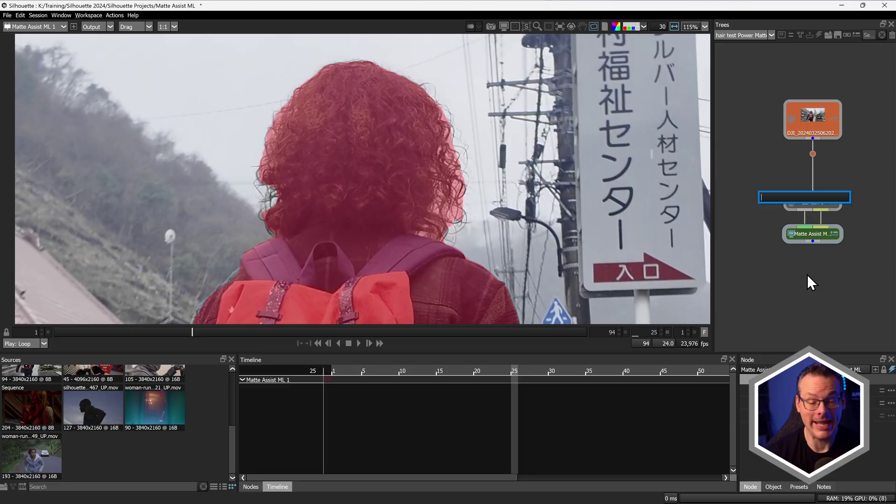
text(power)
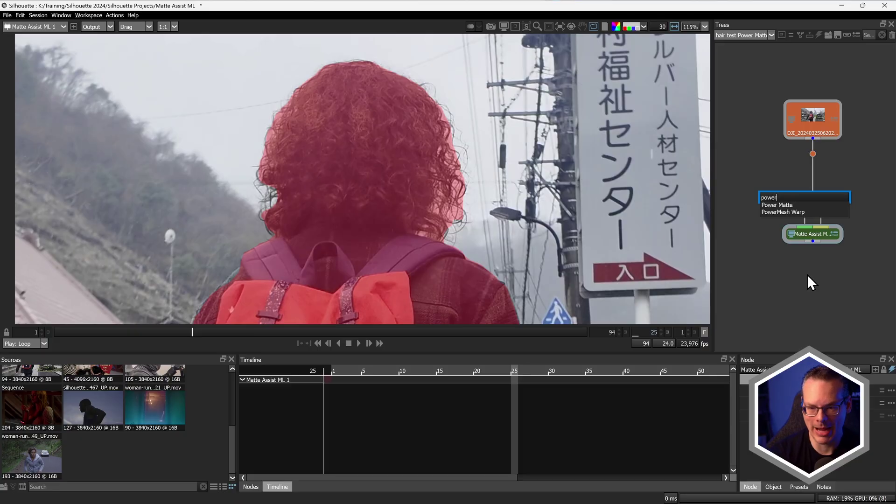
key(Down)
key(Return)
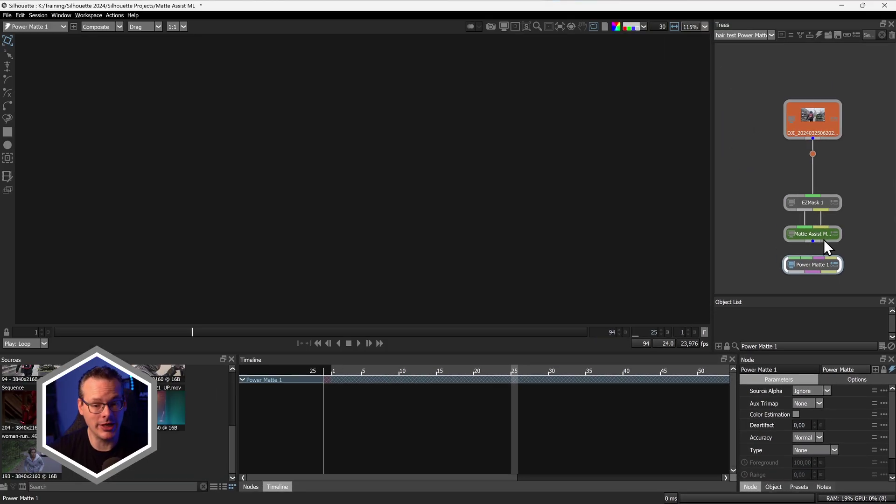
Place a Trimap node between Matte Assist ML 1 and Power Matte 1, feed it the Matte Assist output, and view its alpha.
click(821, 236)
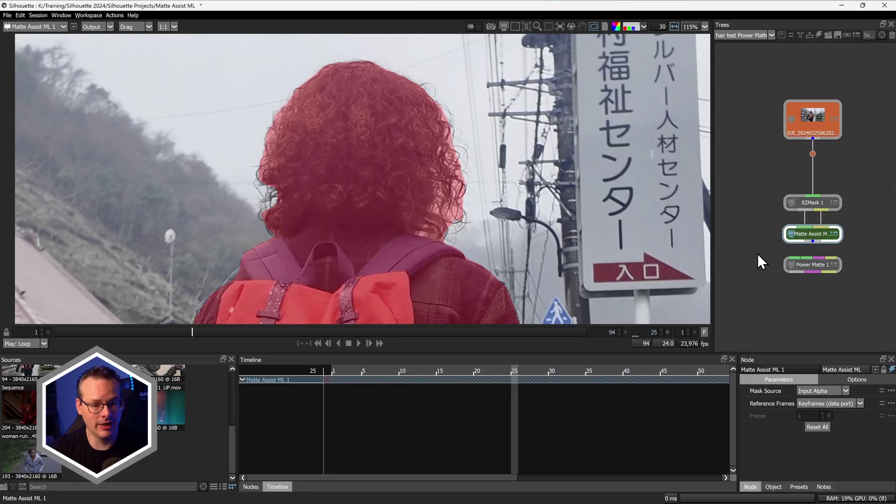
drag(819, 265, 817, 287)
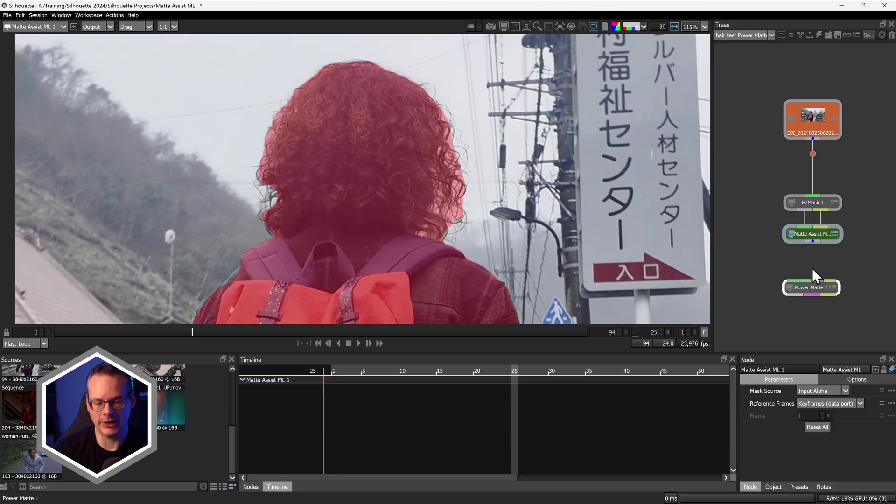
key(Tab)
text(trimap)
key(Return)
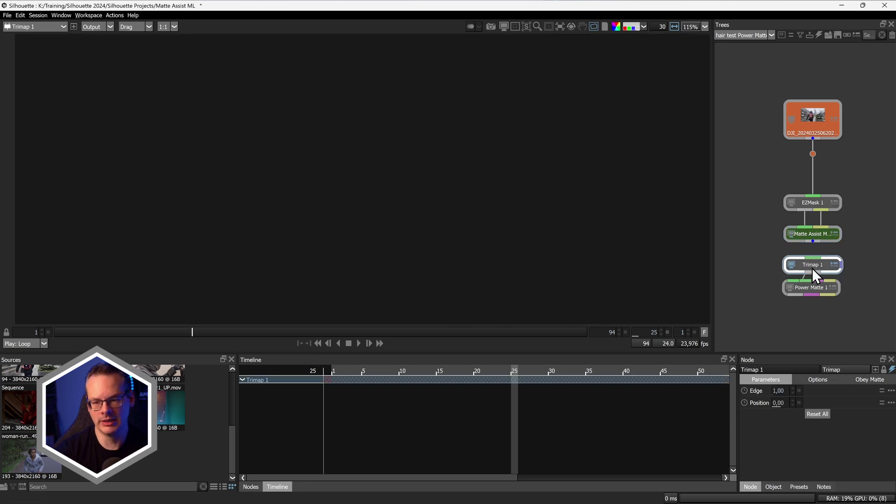
drag(812, 241, 816, 262)
key(a)
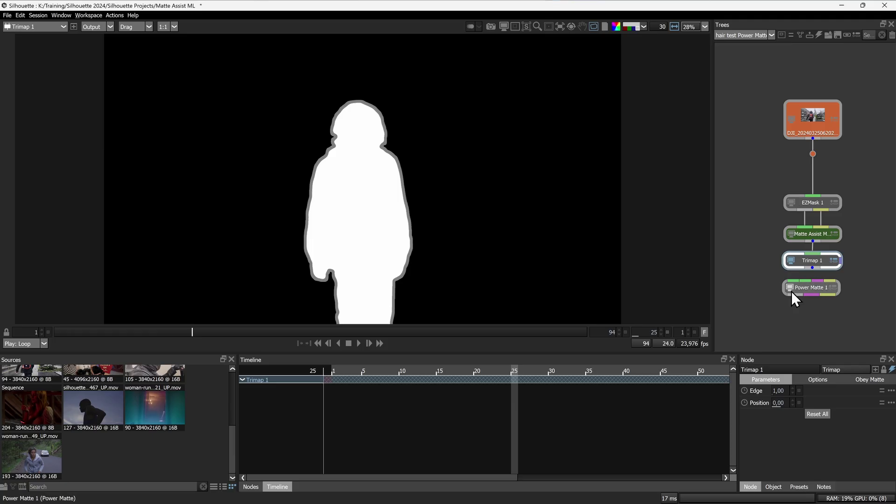
Connect the source footage to Power Matte 1's Foreground and Trimap 1 to its Aux Trimap input, and set Aux Trimap to Trimap.
drag(806, 294, 766, 287)
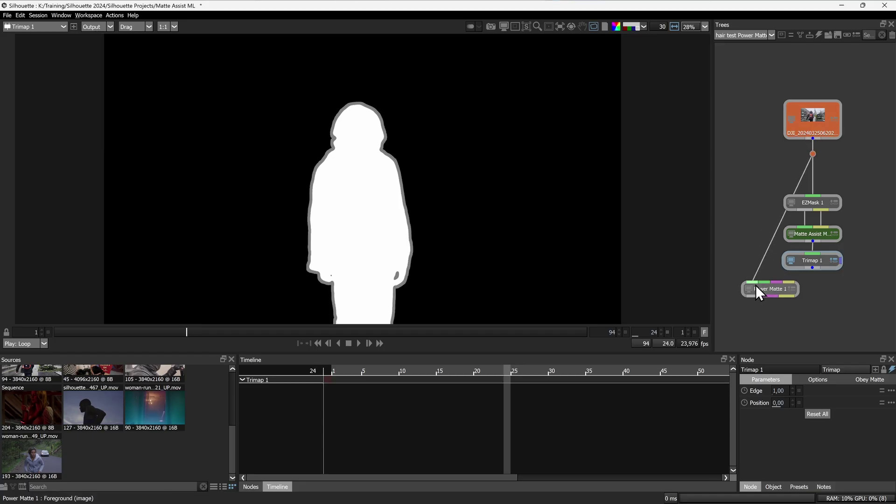
drag(768, 291, 757, 307)
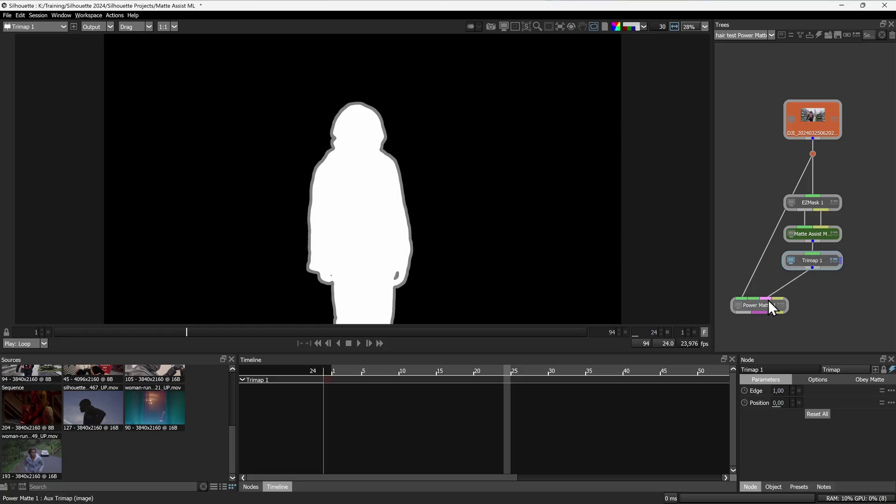
click(768, 300)
click(810, 402)
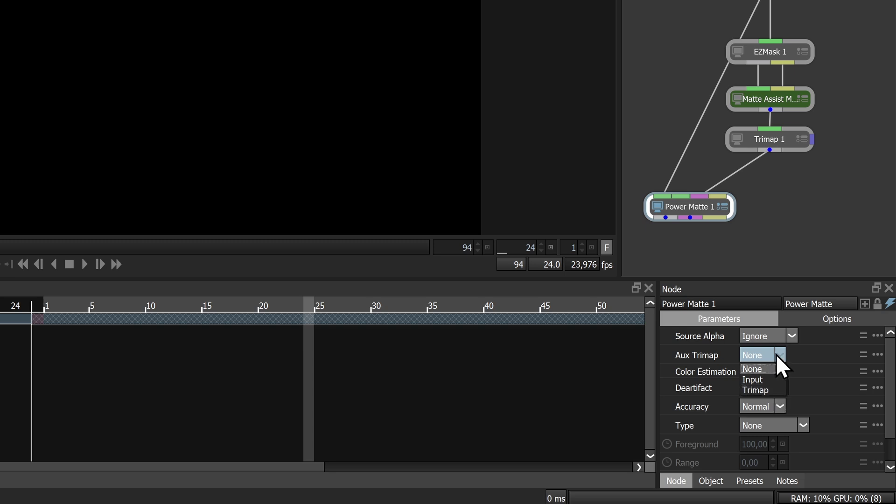
click(776, 388)
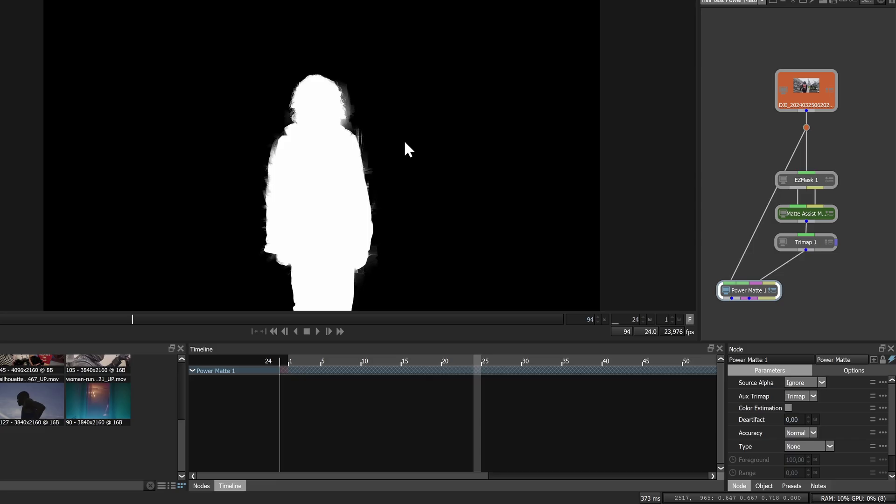
Refine the hair matte with Deartifact 0,10 and Full accuracy in Power Matte 1, and Edge 2,00 and Position -0,60 in Trimap 1.
scroll(391, 158, up, 5)
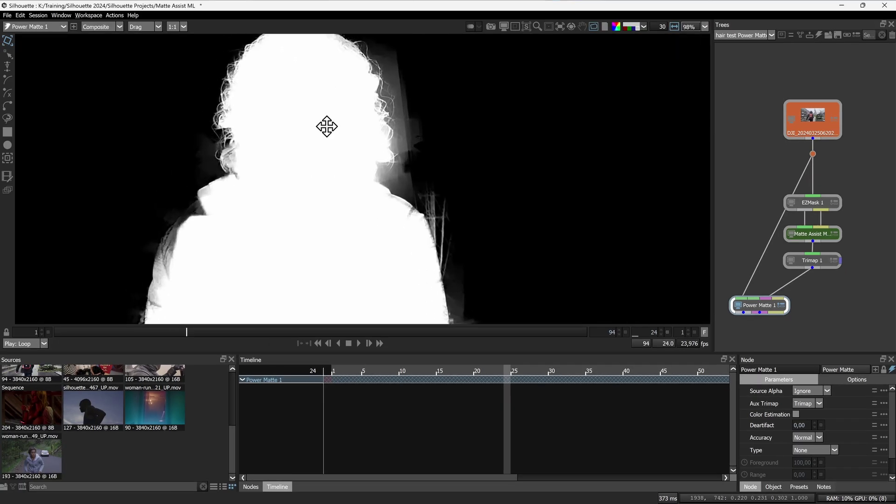
scroll(385, 179, up, 1)
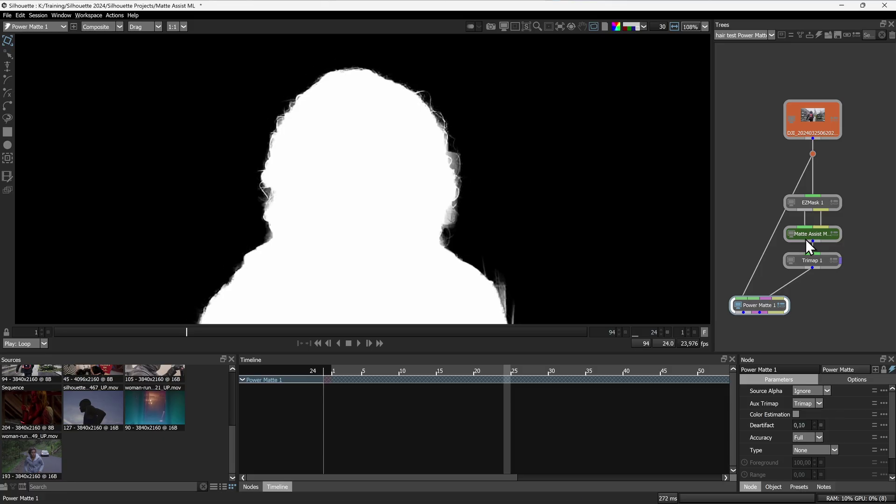
click(833, 260)
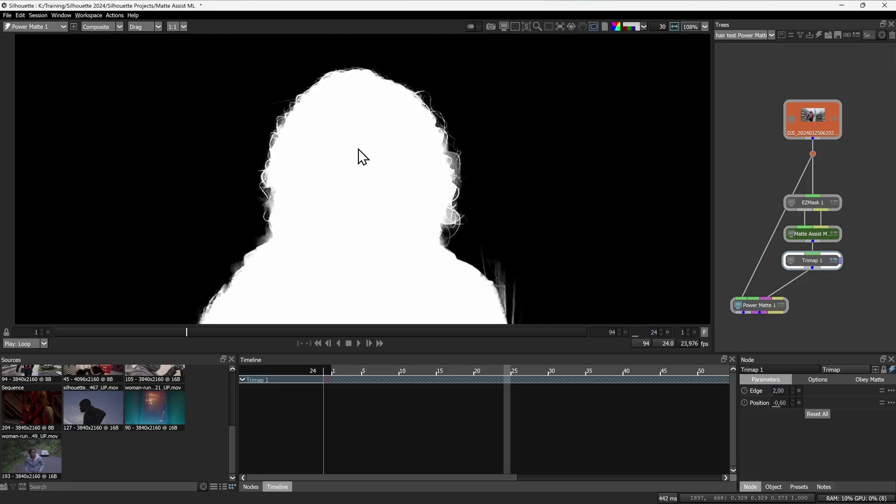
click(358, 344)
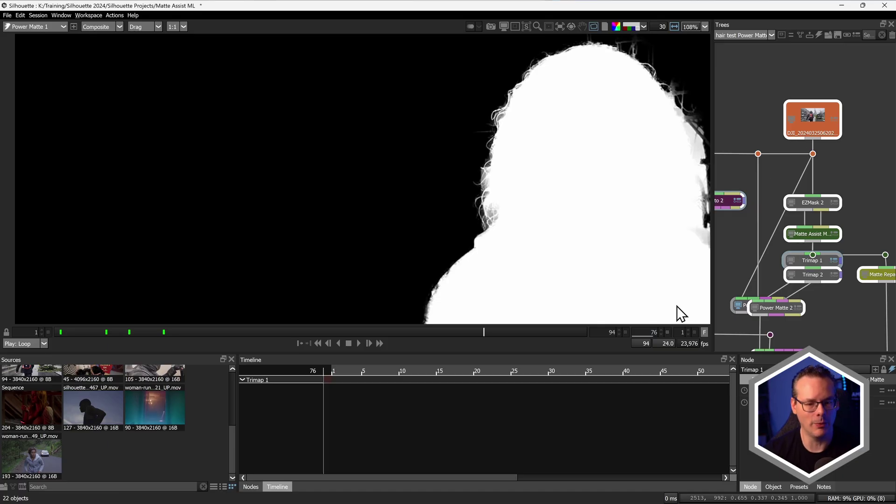
Examine the Power Matte 2, Roto 1, Roto 2 and Alpha Composite outputs in the full hair test tree, and play the combined matte.
scroll(812, 252, down, 3)
click(836, 252)
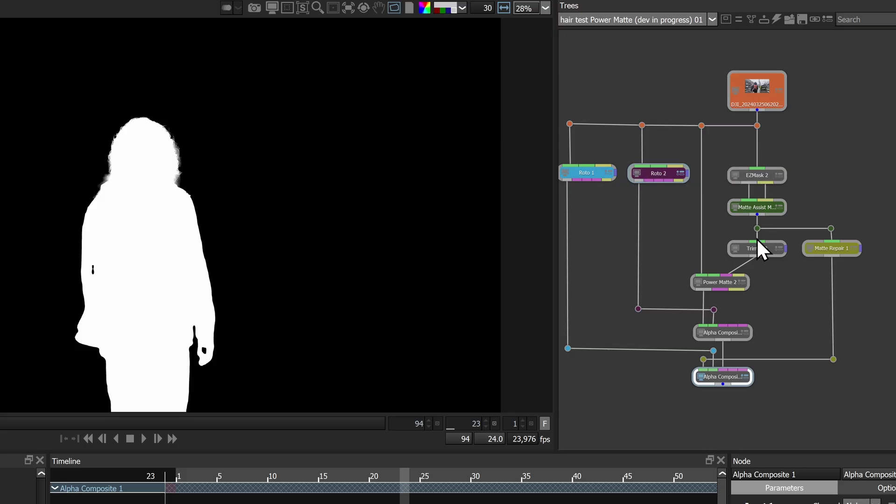
click(726, 281)
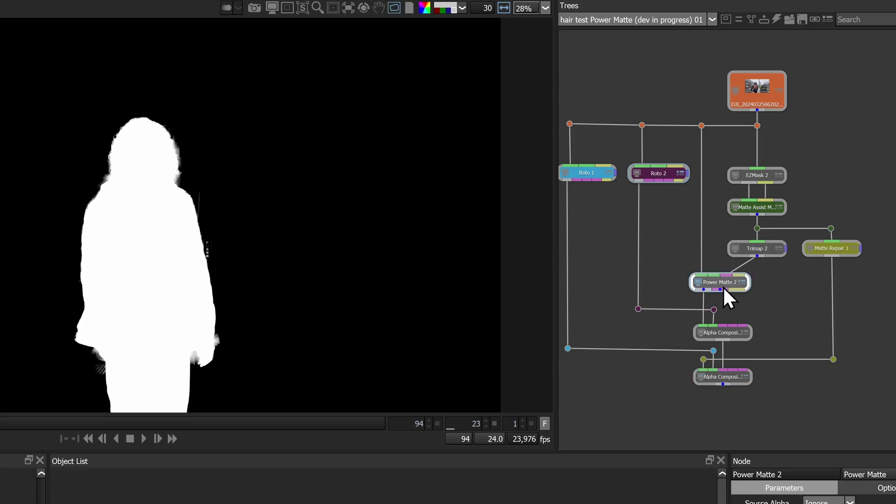
click(594, 172)
click(652, 168)
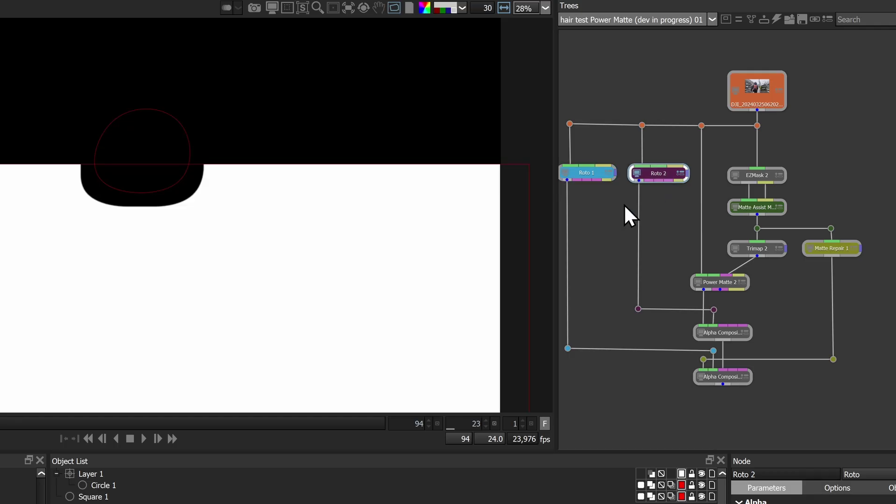
click(731, 332)
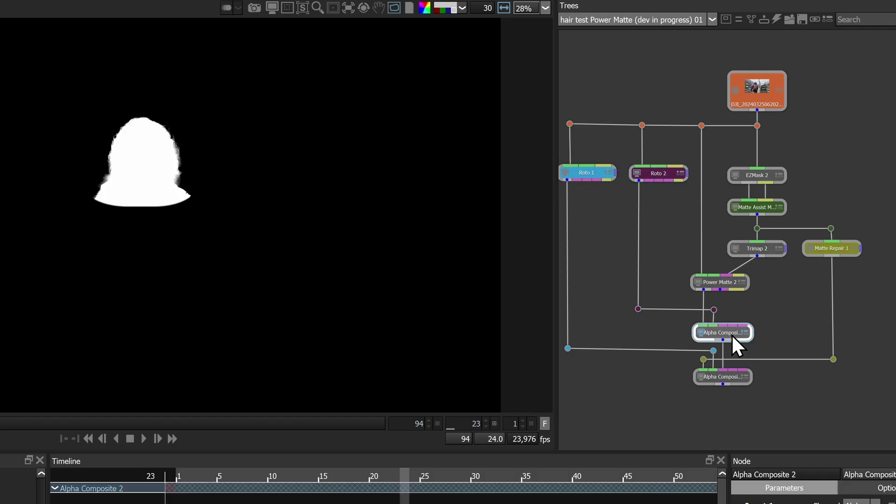
click(729, 376)
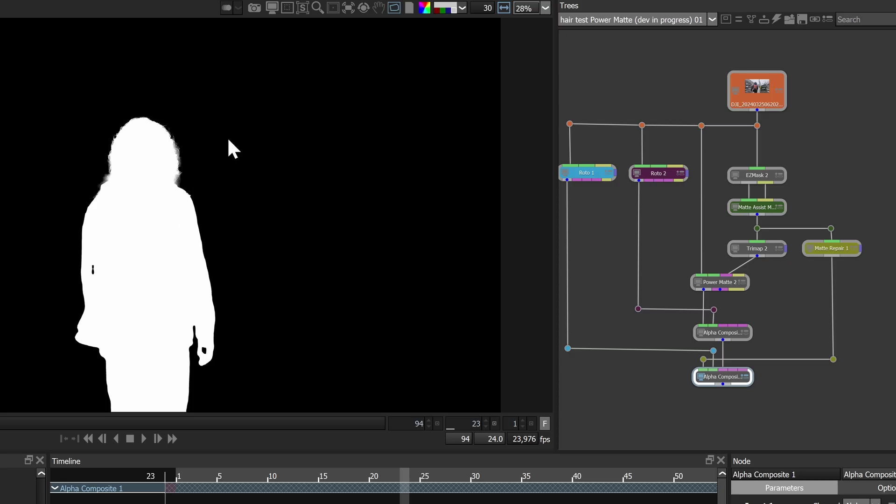
click(147, 436)
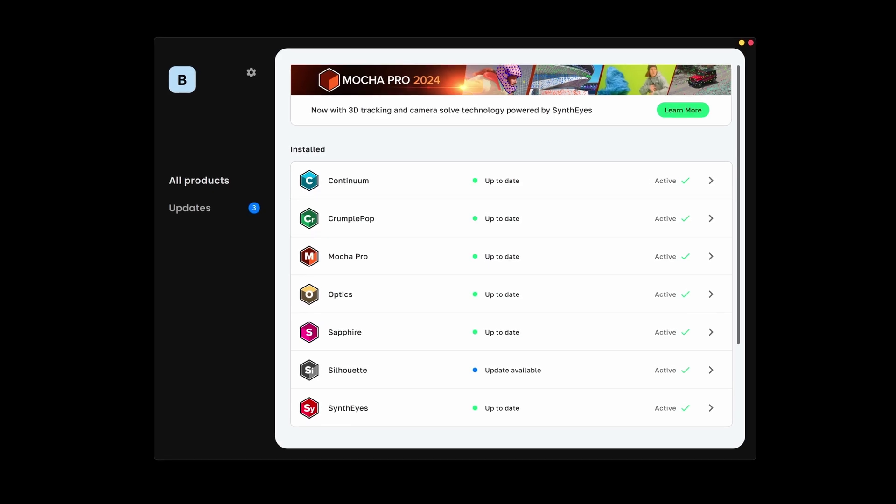
Switch to the Boris FX product manager, open its updates, and browse the What's New section of Silhouette's web page.
click(177, 210)
click(713, 222)
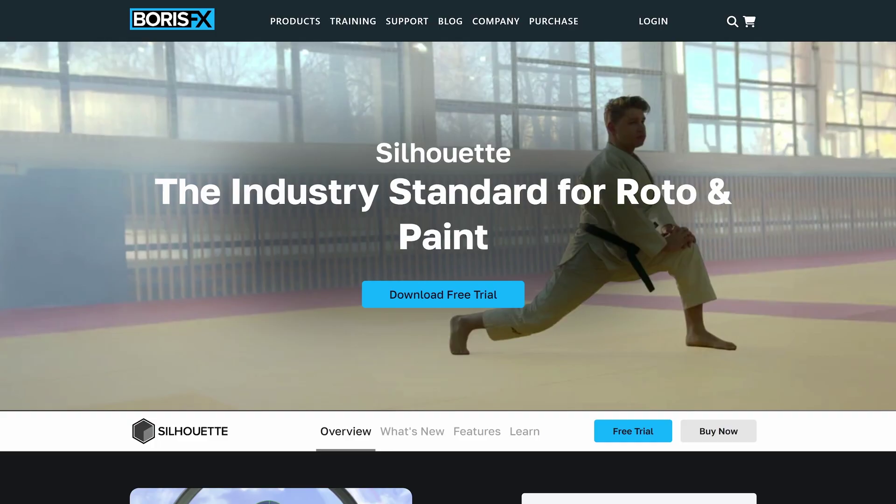
scroll(448, 270, down, 5)
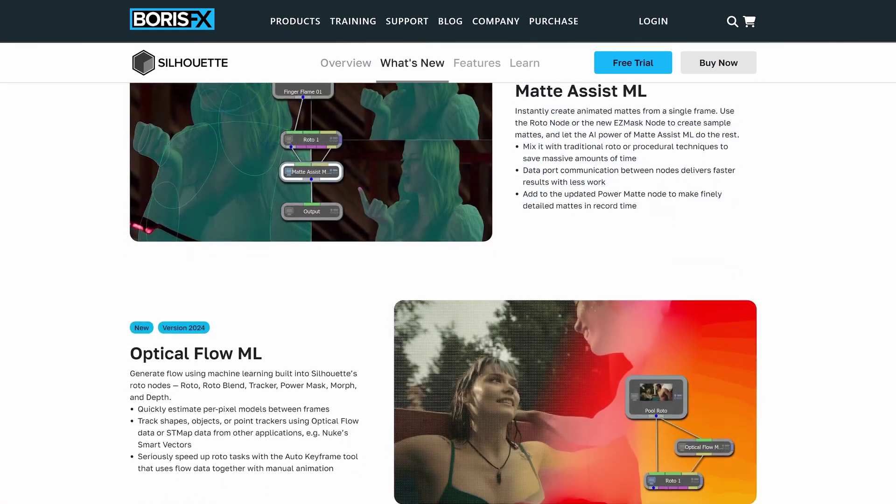
scroll(448, 280, down, 5)
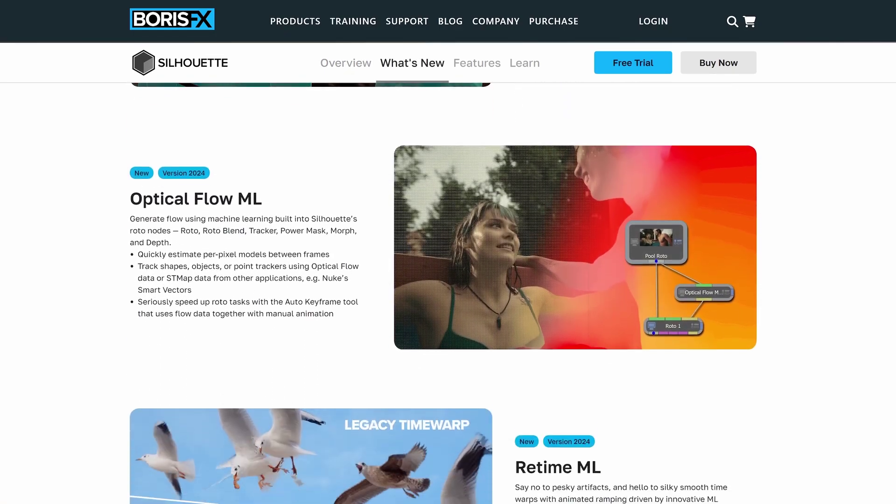
scroll(448, 280, down, 3)
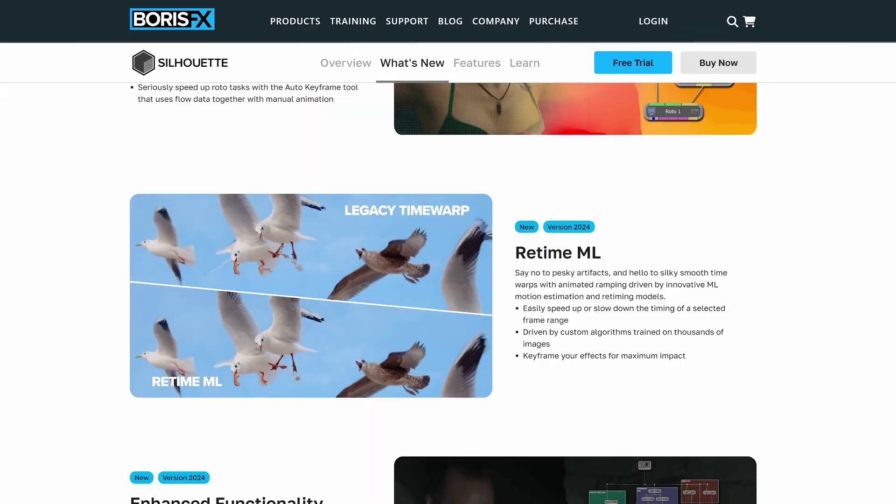